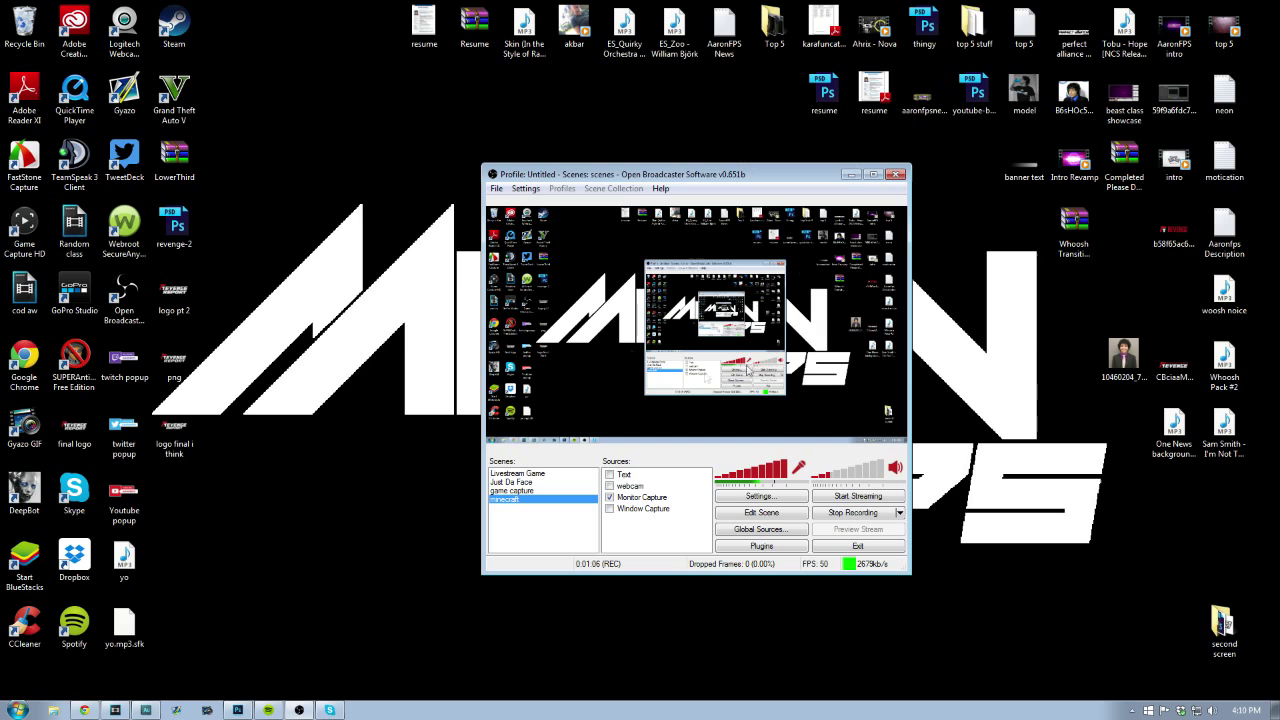
Open Settings, glance at the Encoding, Video and Audio pages, then select Broadcast Settings.
left_click(525, 188)
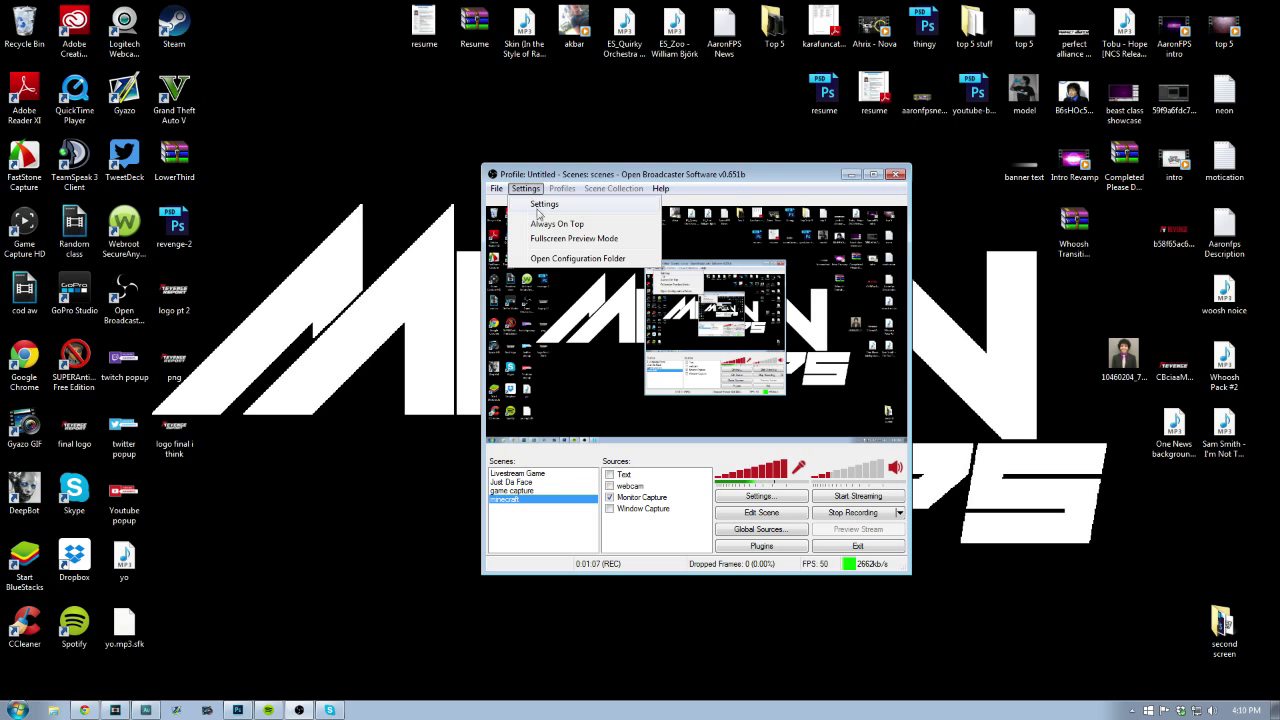
left_click(541, 205)
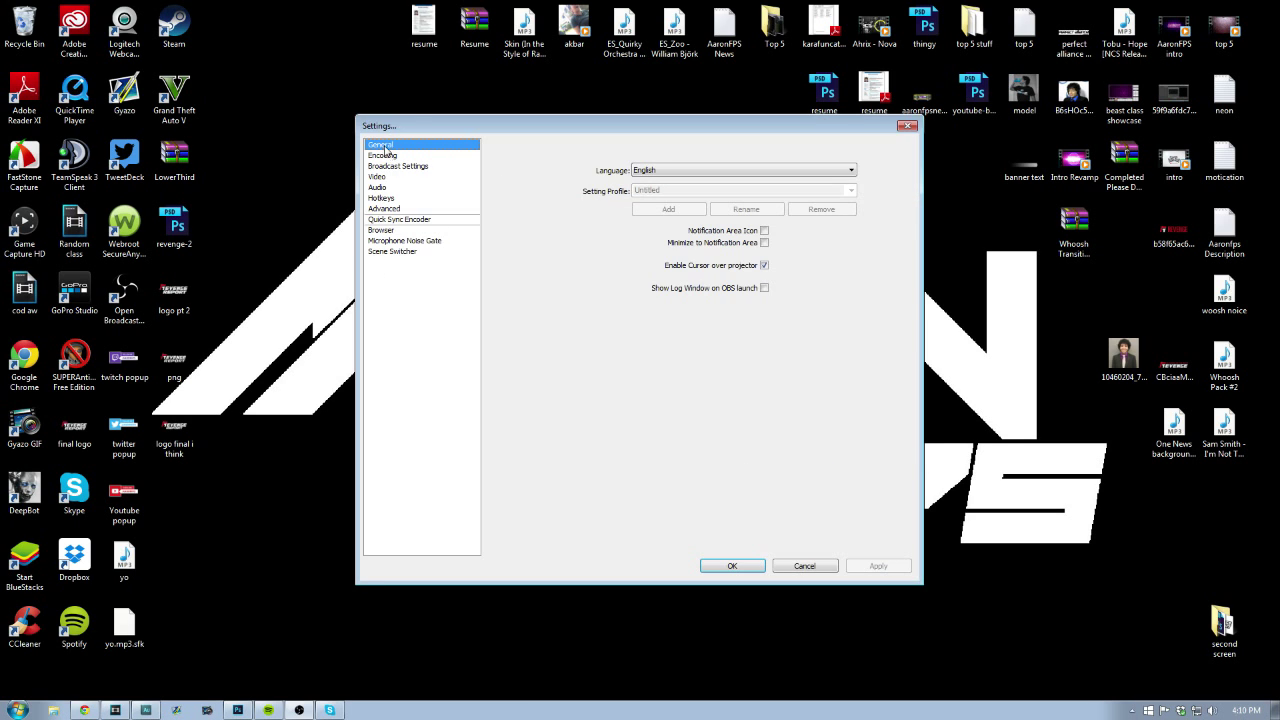
left_click(396, 156)
left_click(396, 177)
left_click(396, 188)
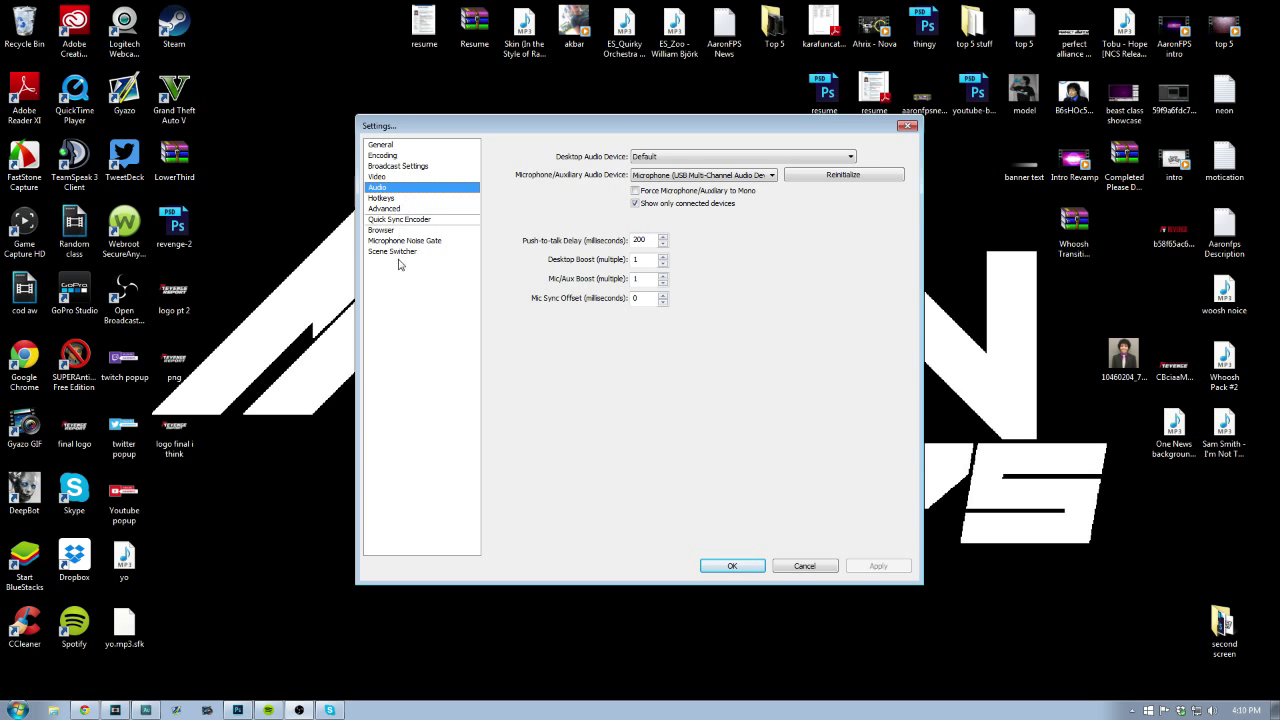
left_click(405, 167)
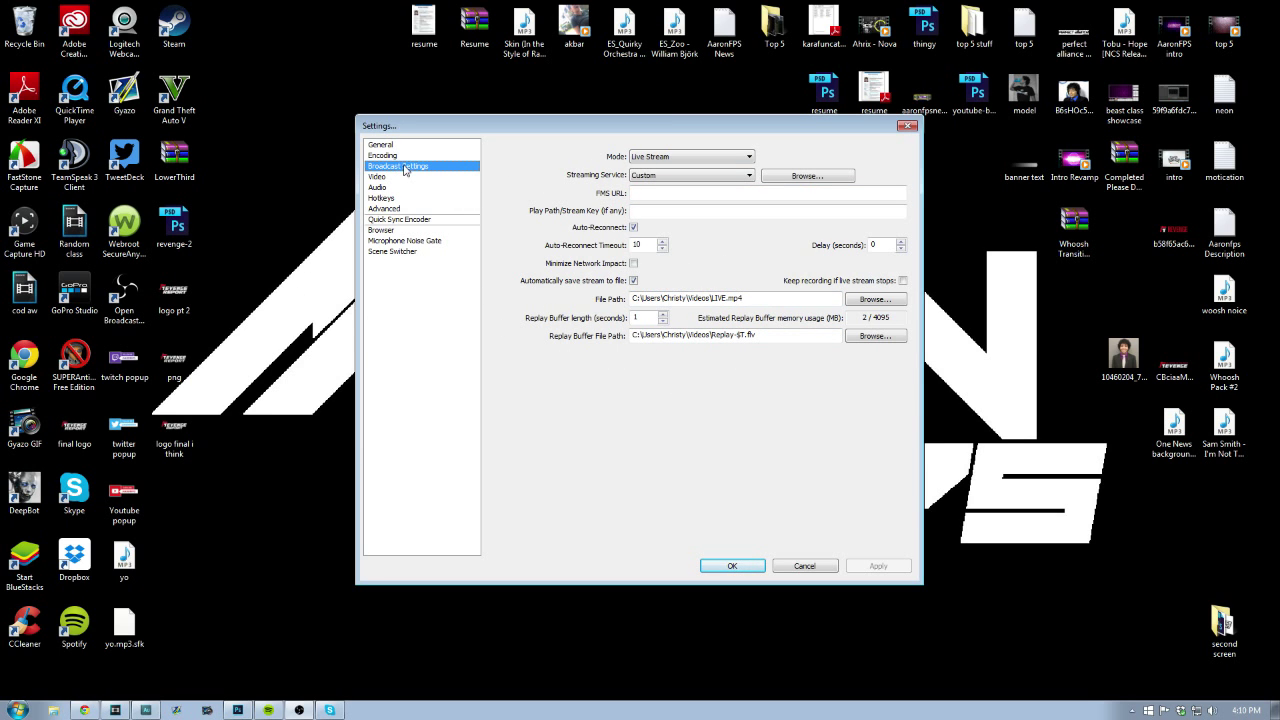
Keep the mode on Live Stream and try Twitch, Youtube and hitbox.tv as streaming services.
left_click(680, 158)
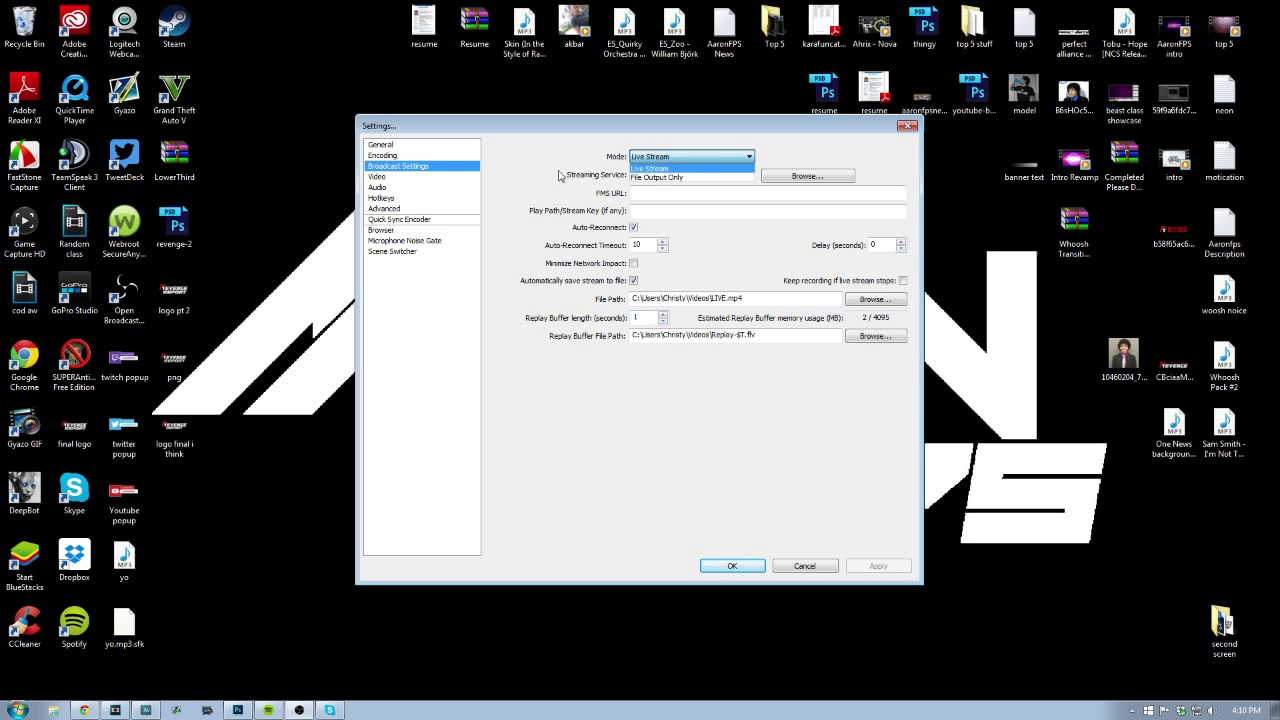
left_click(679, 170)
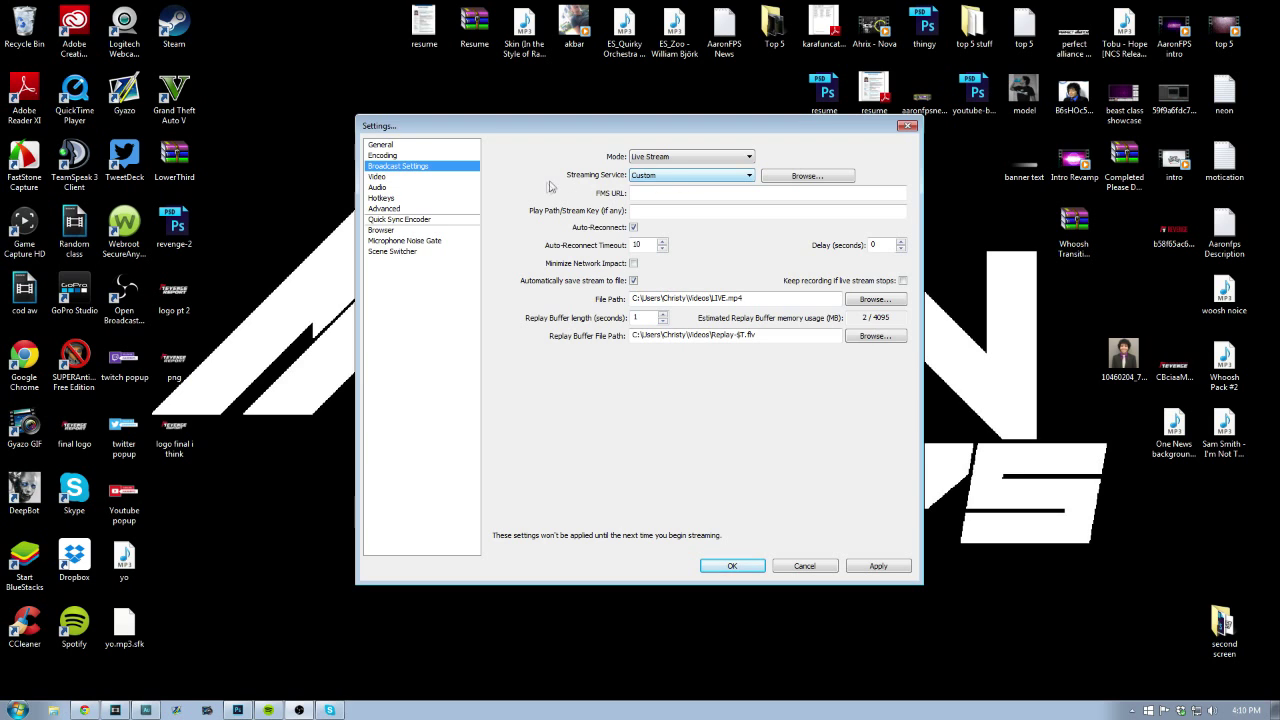
left_click(646, 178)
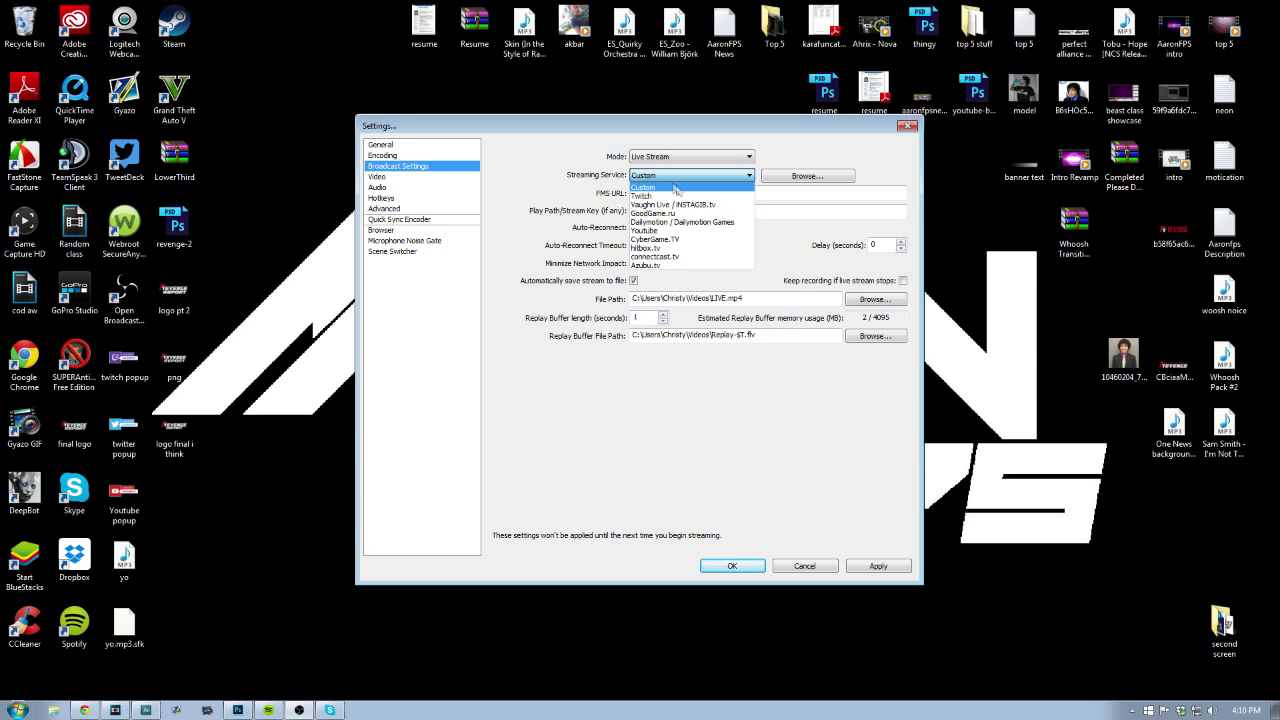
left_click(650, 199)
left_click(667, 178)
left_click(650, 230)
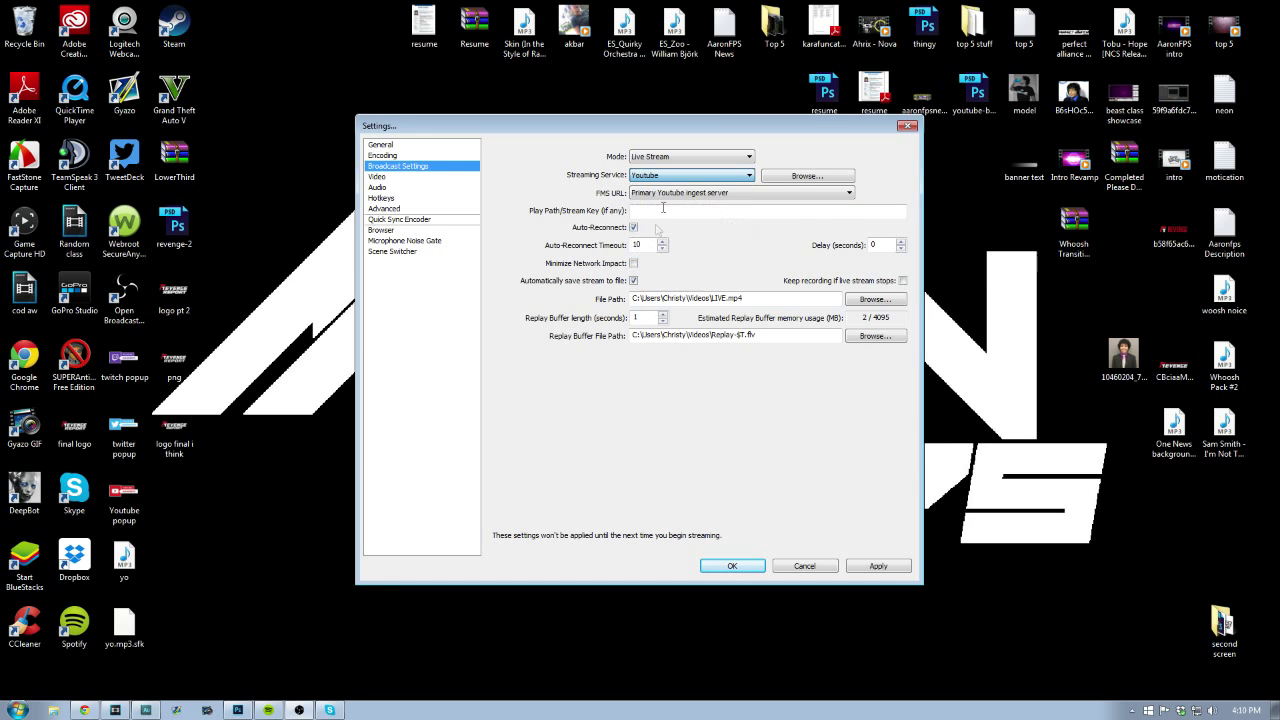
left_click(690, 175)
left_click(668, 247)
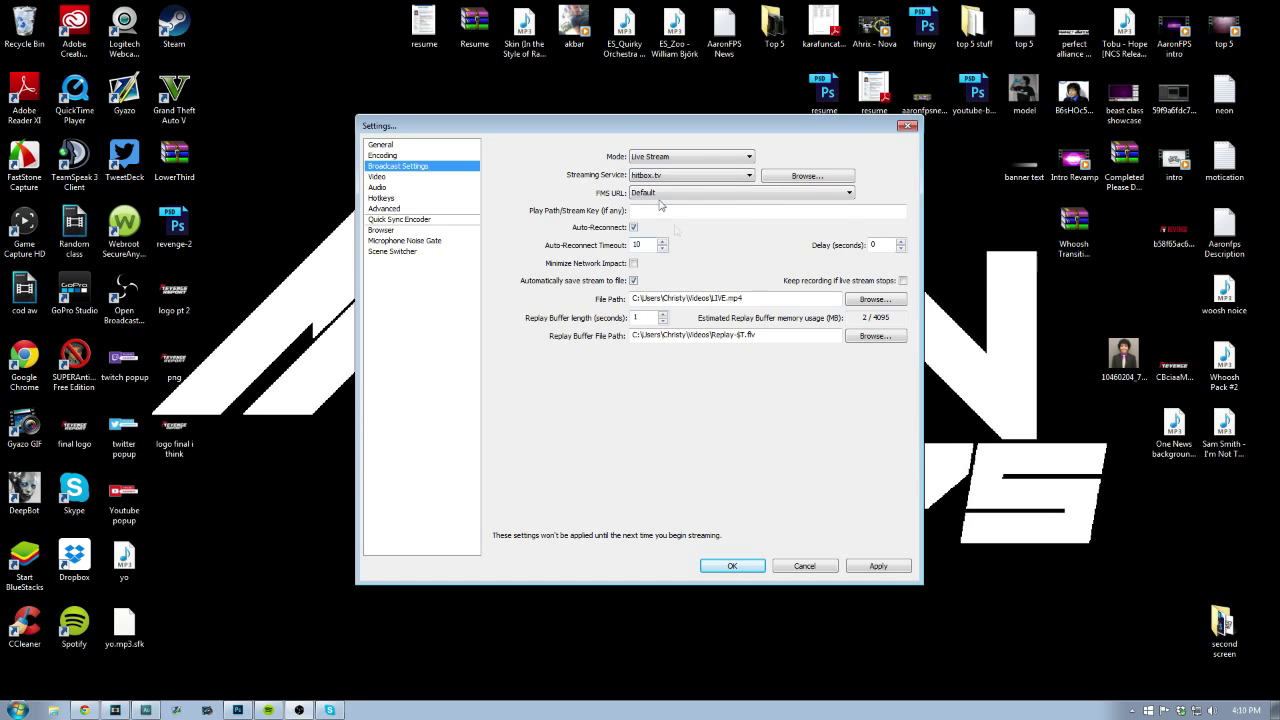
Set the streaming service to Custom and bring up the Stream.me browser window.
left_click(700, 176)
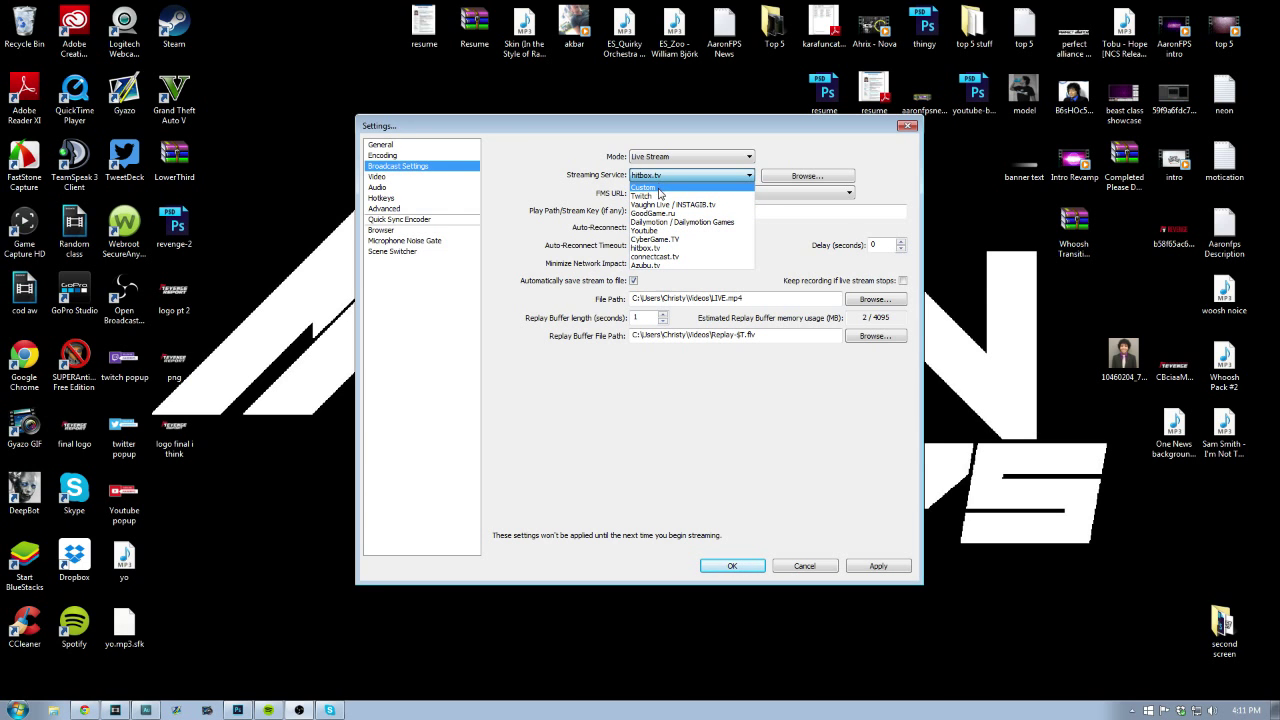
left_click(660, 187)
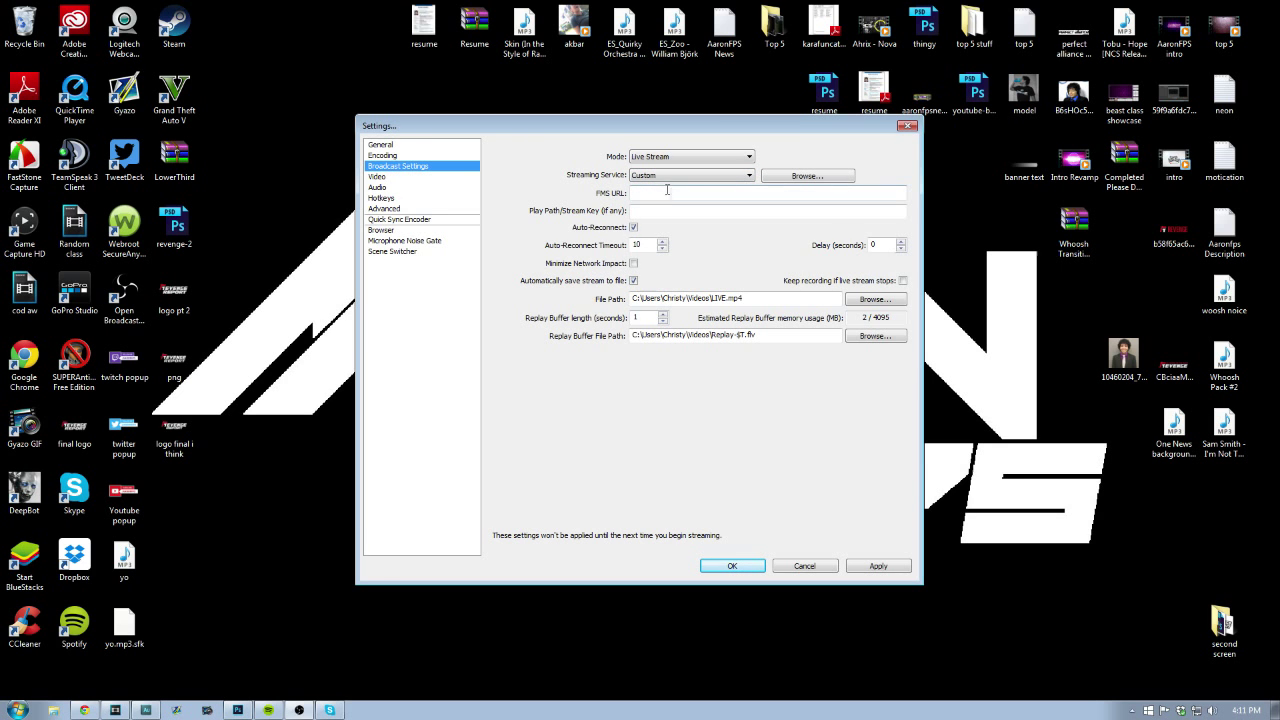
left_click(83, 710)
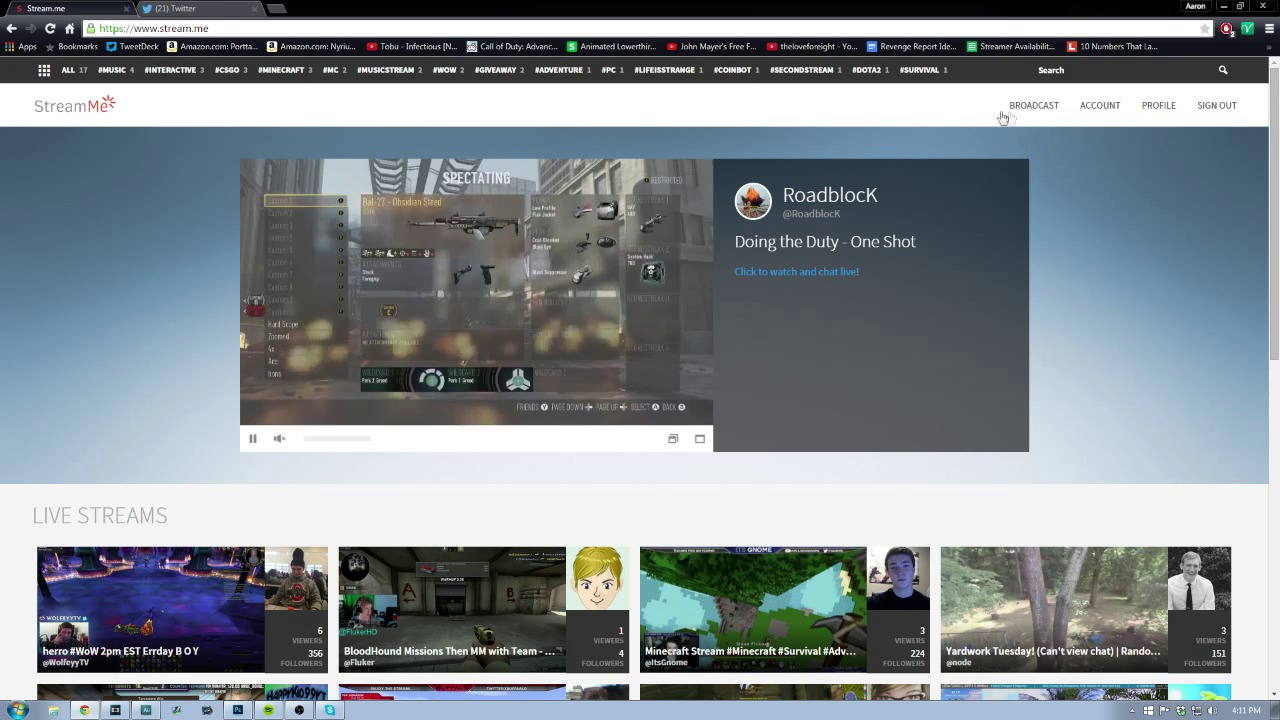
Go to Stream.me's BROADCAST page and scroll down to the stream key and path fields.
left_click(1012, 112)
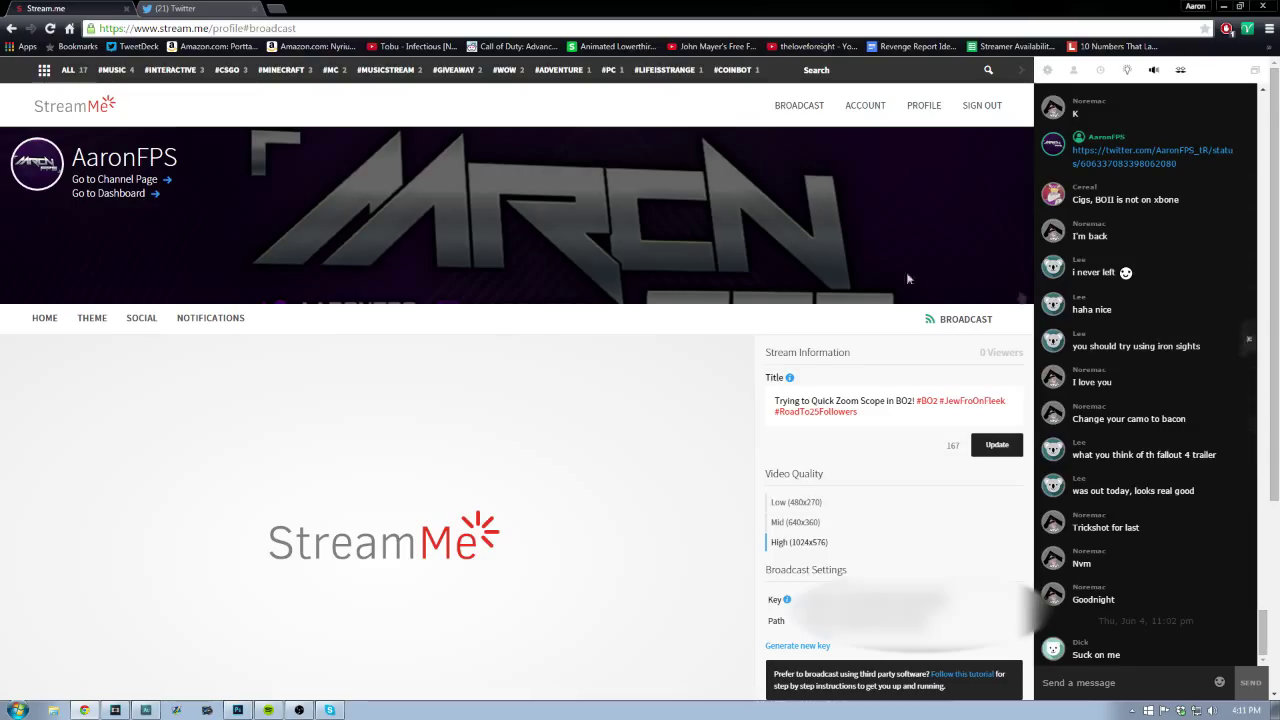
scroll(358, 394, "down", 2)
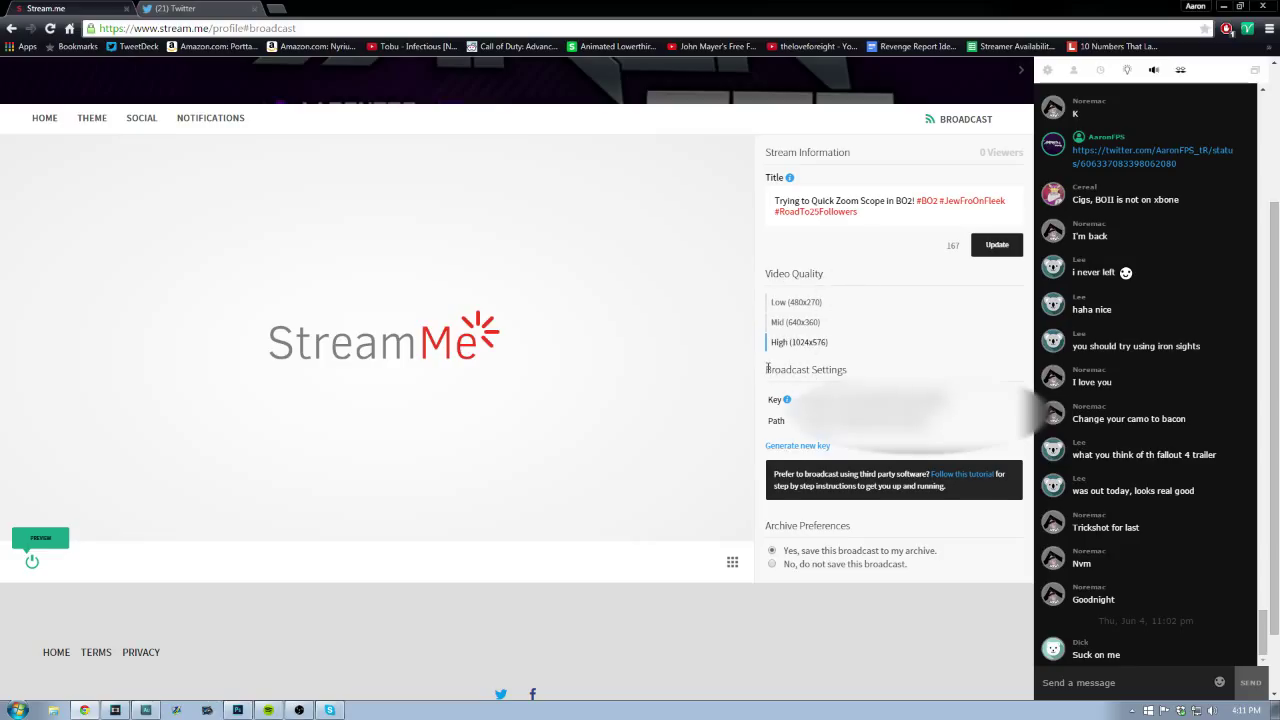
left_click_drag(767, 369, 850, 369)
Select and copy the stream key value on Stream.me's broadcast page.
left_click(842, 369)
mouse_move(771, 400)
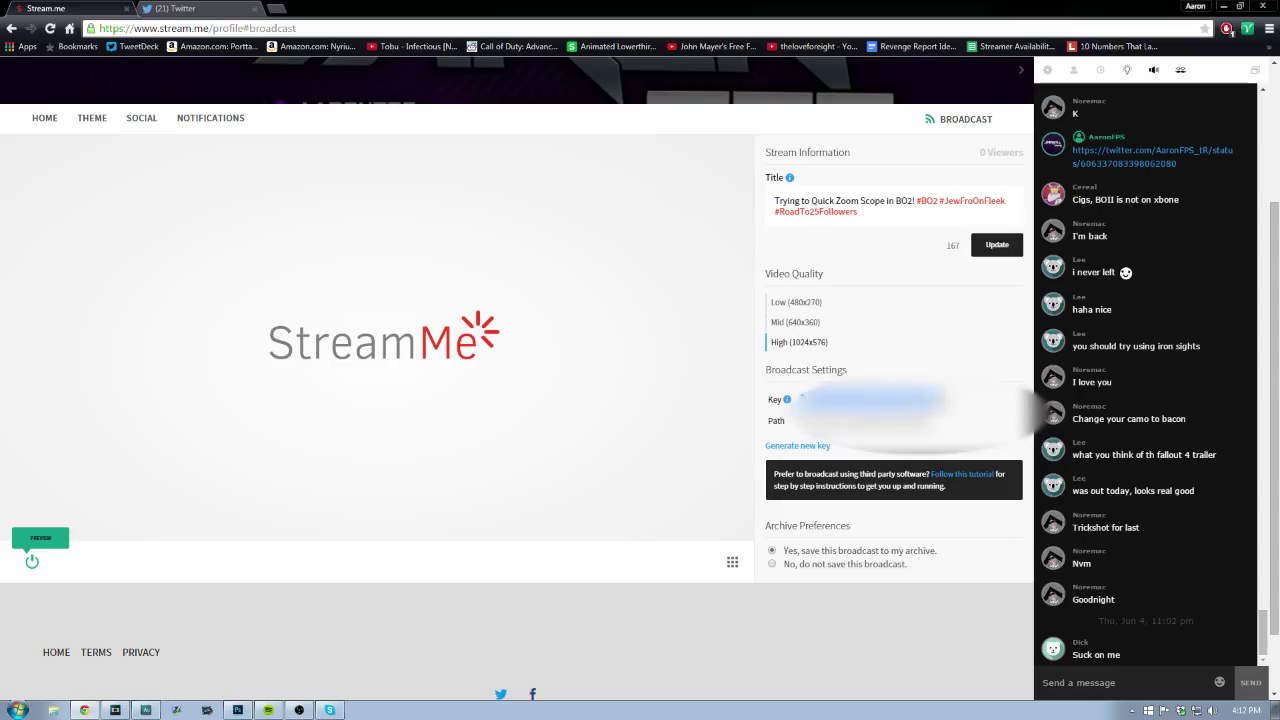
left_click(920, 400)
right_click(857, 395)
left_click(890, 405)
Paste the stream key into OBS's Play Path/Stream Key field, then return to Stream.me.
left_click(299, 710)
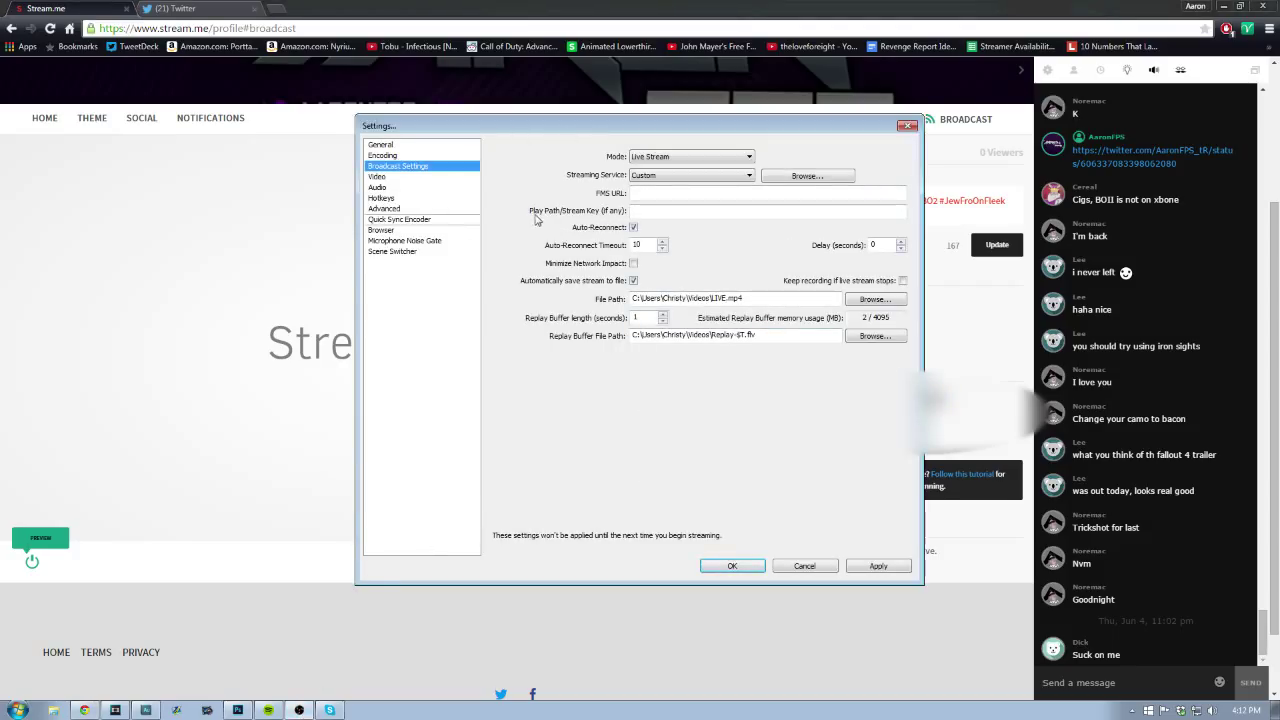
right_click(664, 212)
left_click(699, 275)
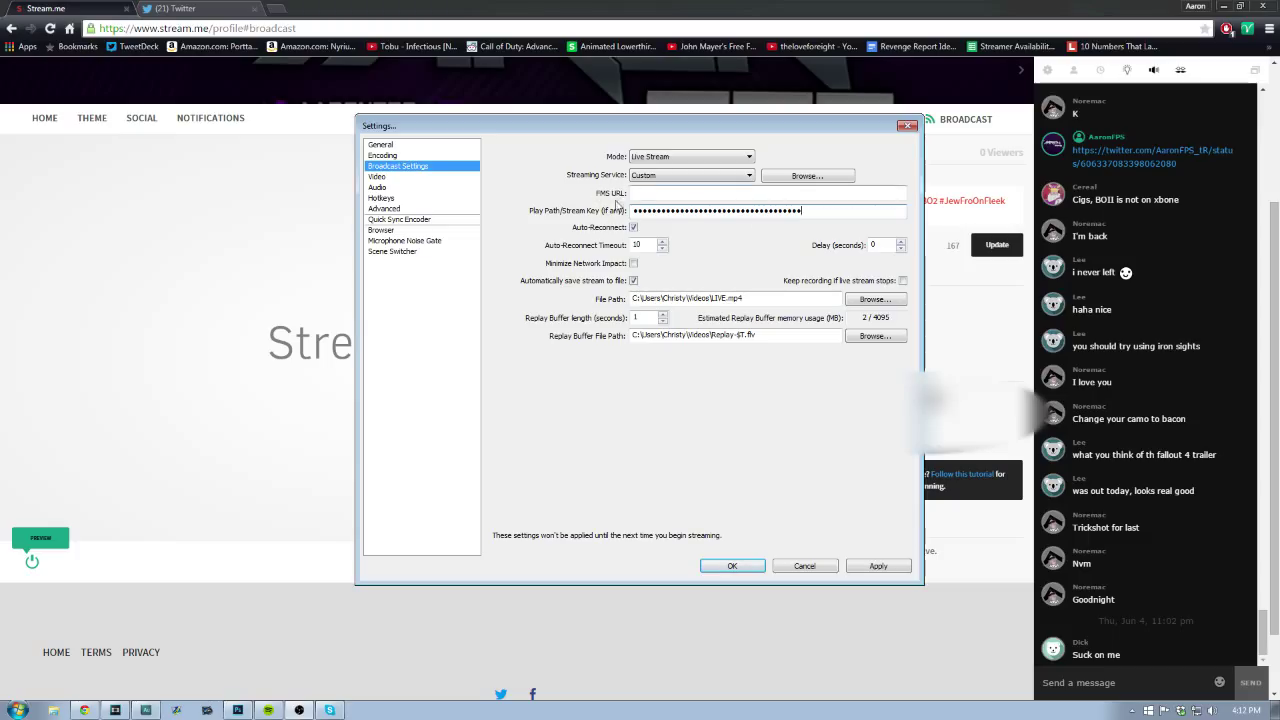
left_click(1010, 352)
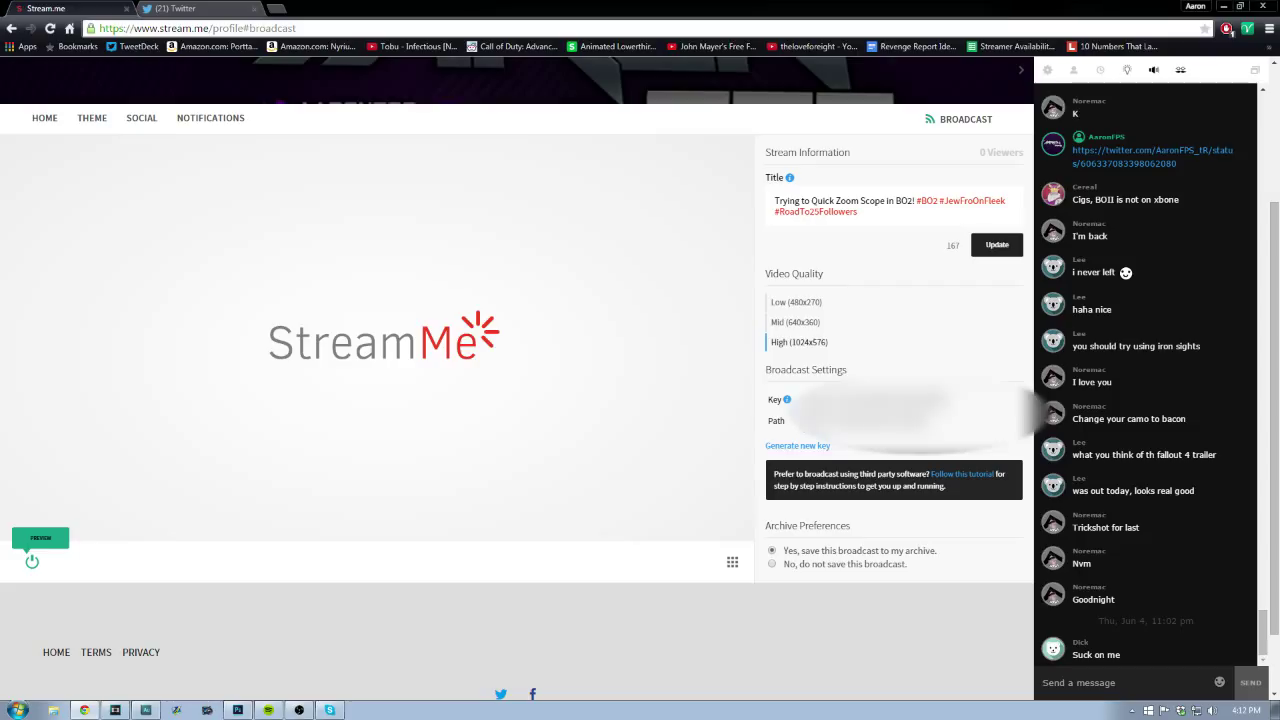
Select and copy the server path value on Stream.me.
left_click_drag(808, 420, 924, 420)
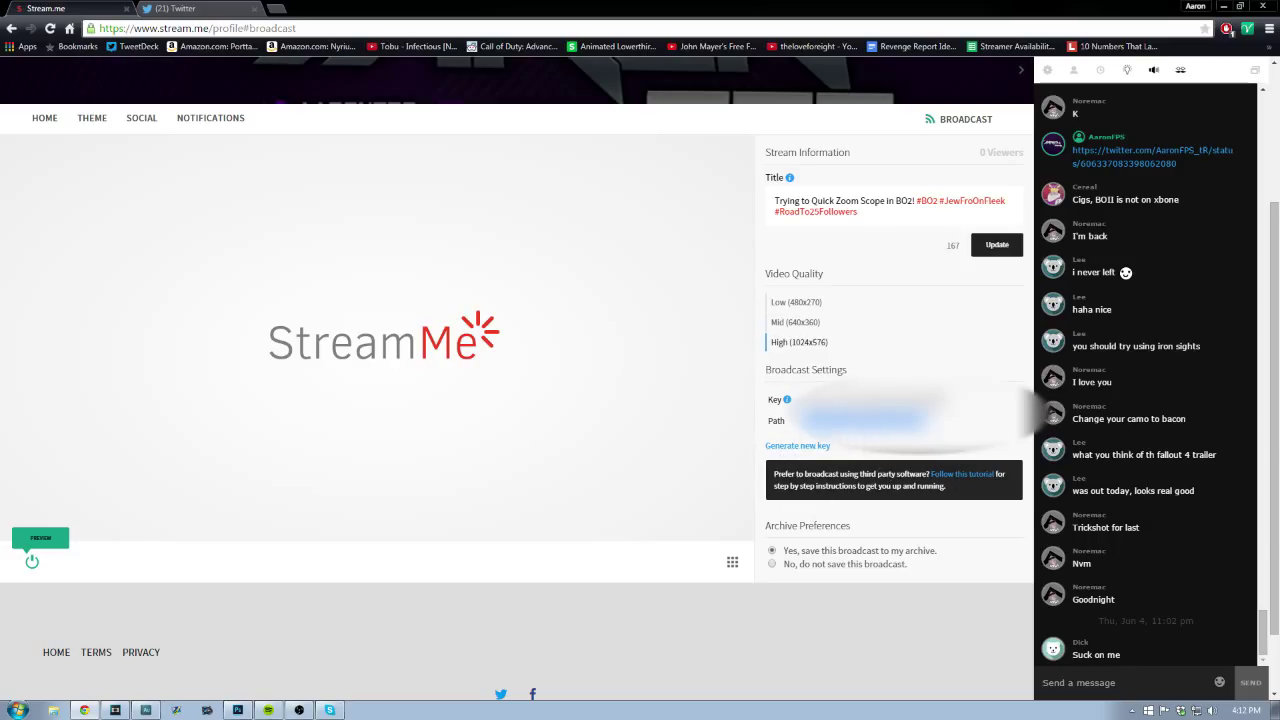
right_click(868, 423)
left_click(1000, 430)
Paste the server path into OBS's FMS URL field and apply the broadcast settings.
left_click(300, 710)
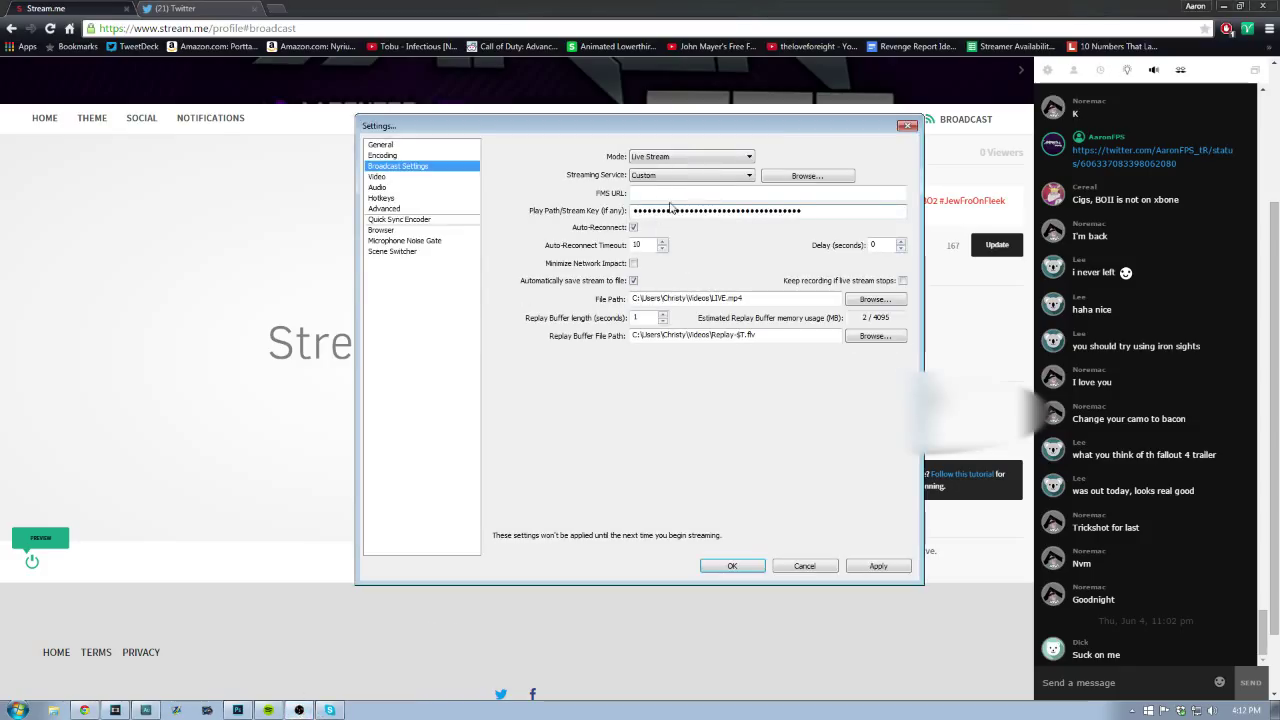
left_click(668, 192)
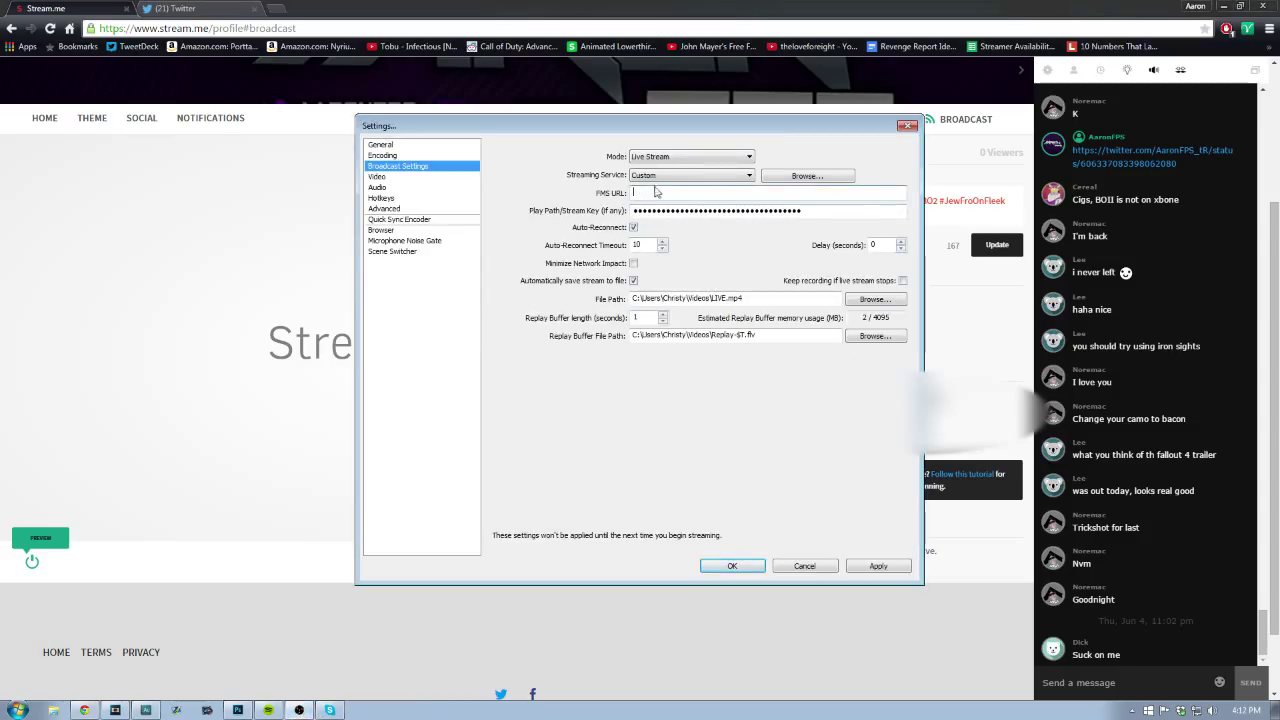
right_click(700, 194)
left_click(725, 252)
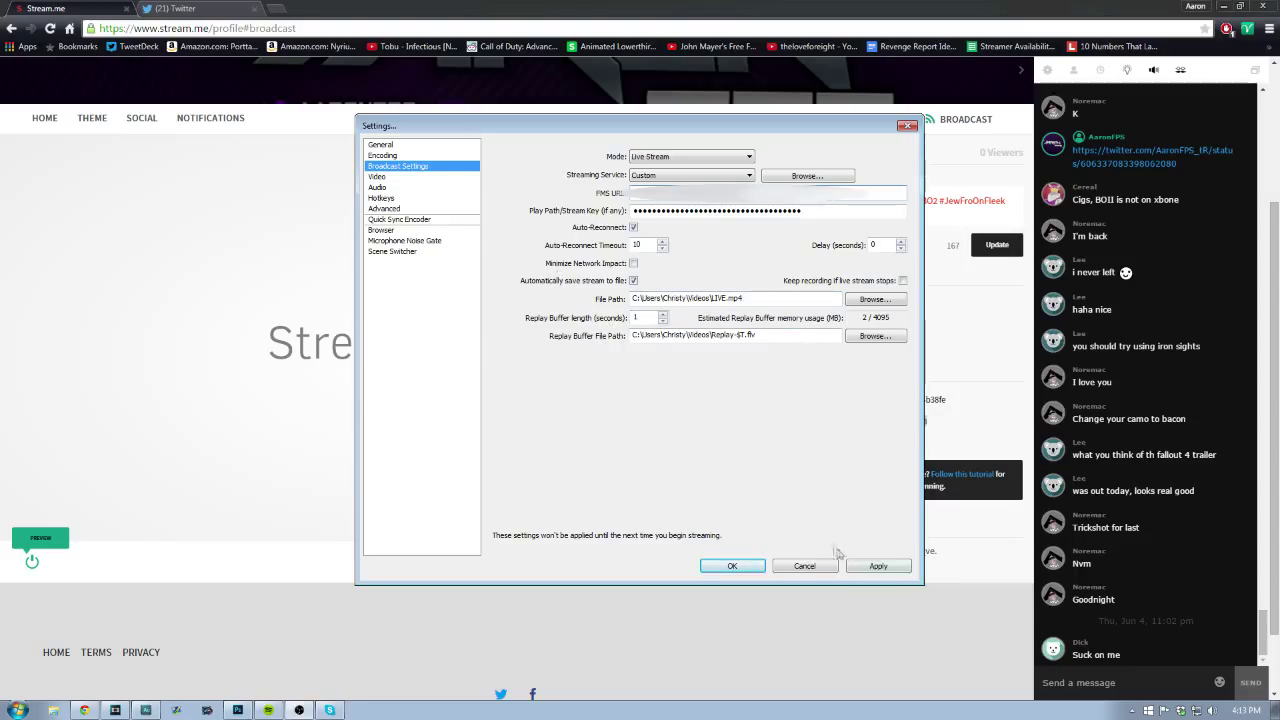
left_click(886, 566)
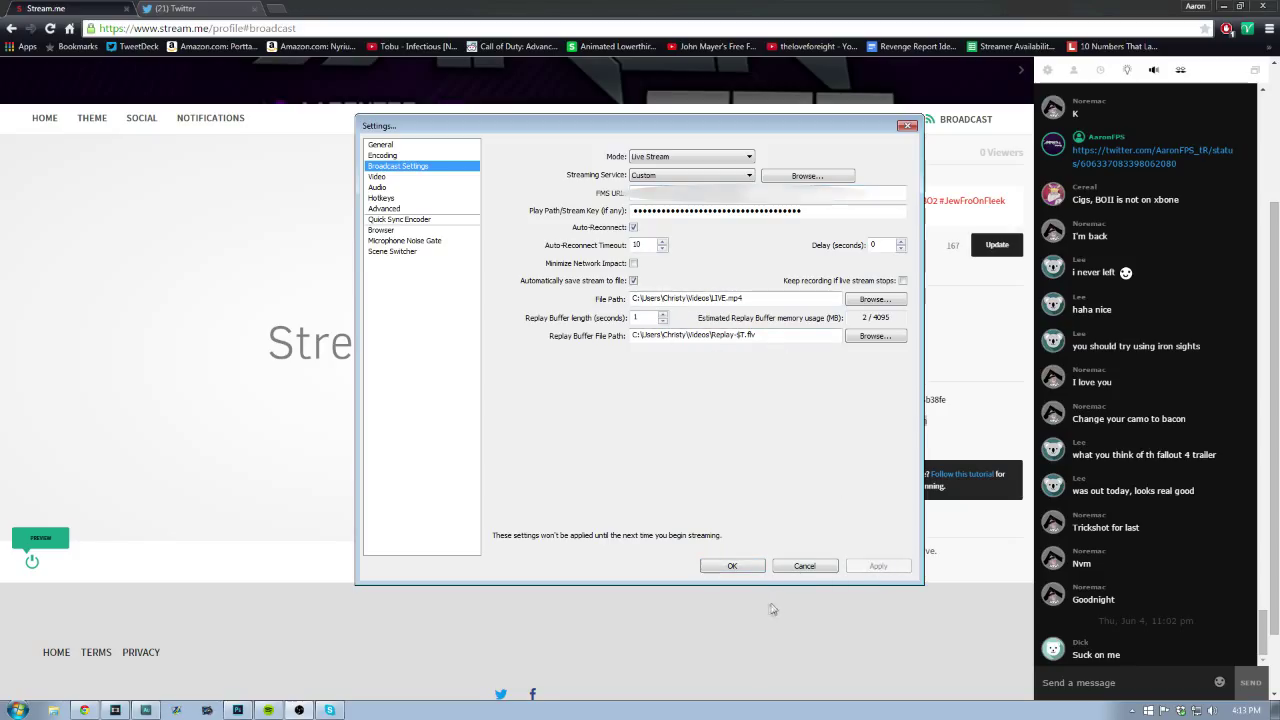
Close Settings with OK and move the OBS main window left over the Stream.me page.
left_click(730, 567)
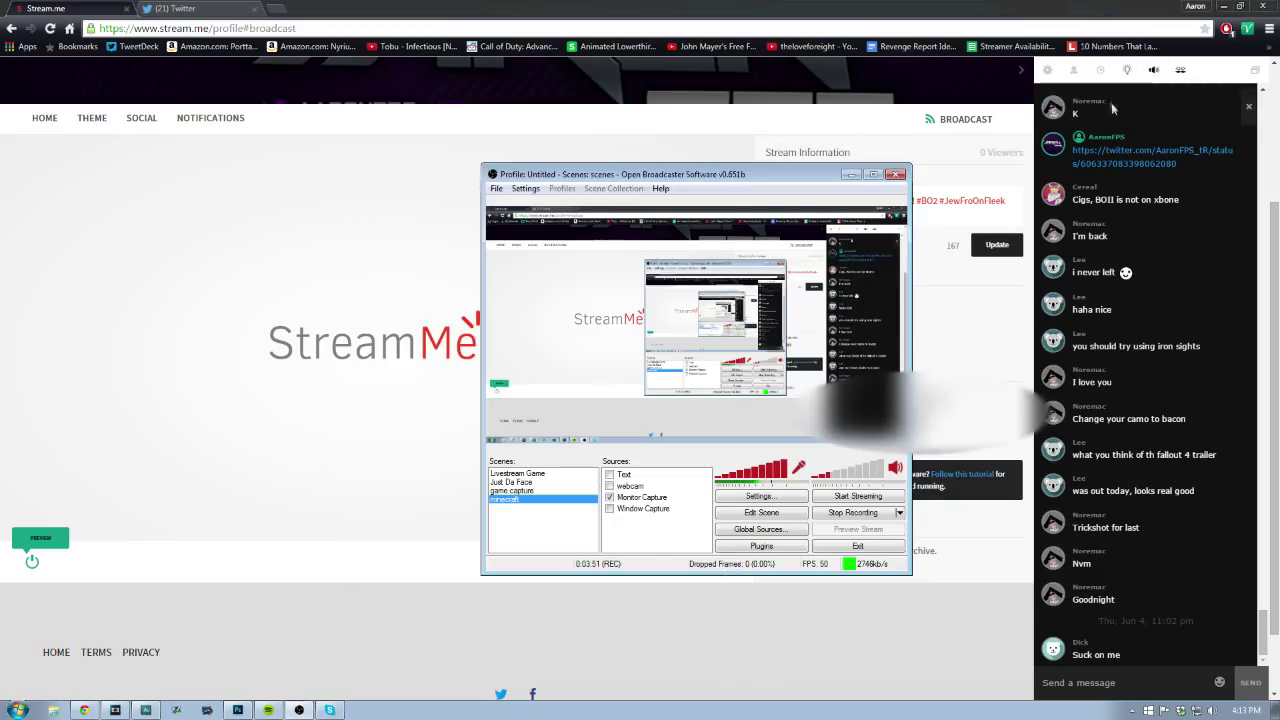
left_click_drag(700, 174, 584, 170)
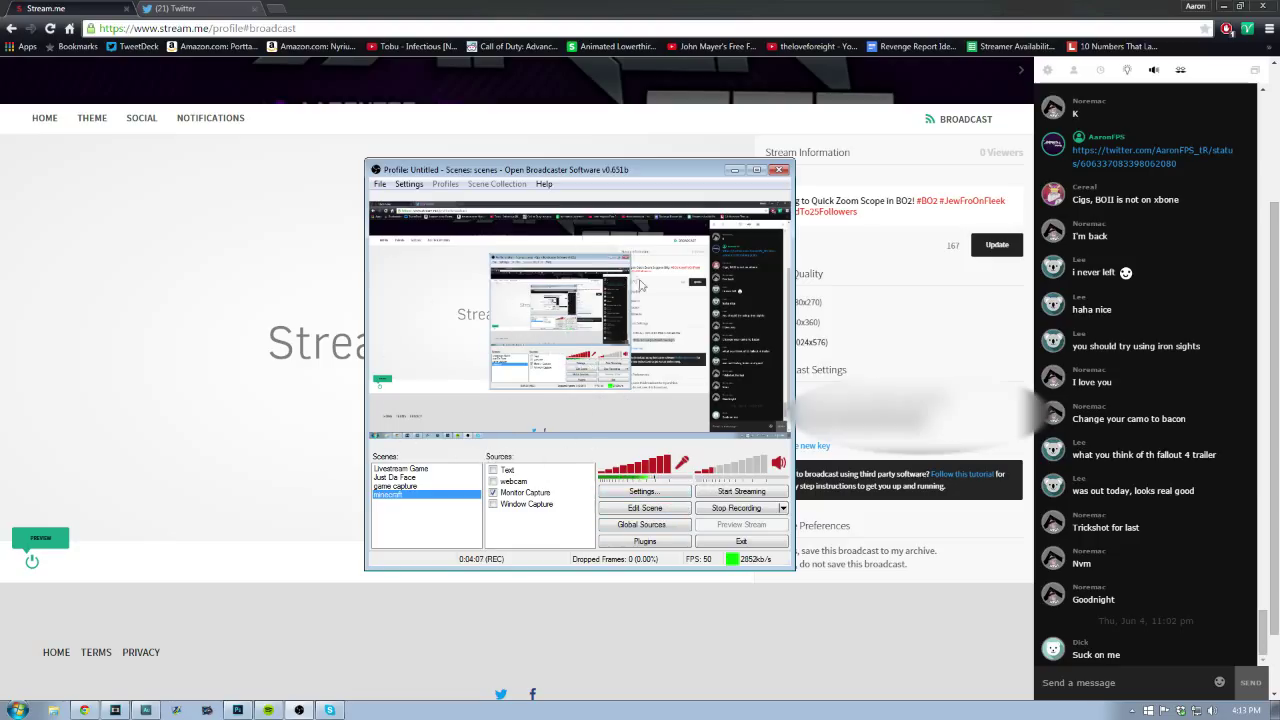
left_click_drag(690, 180, 611, 173)
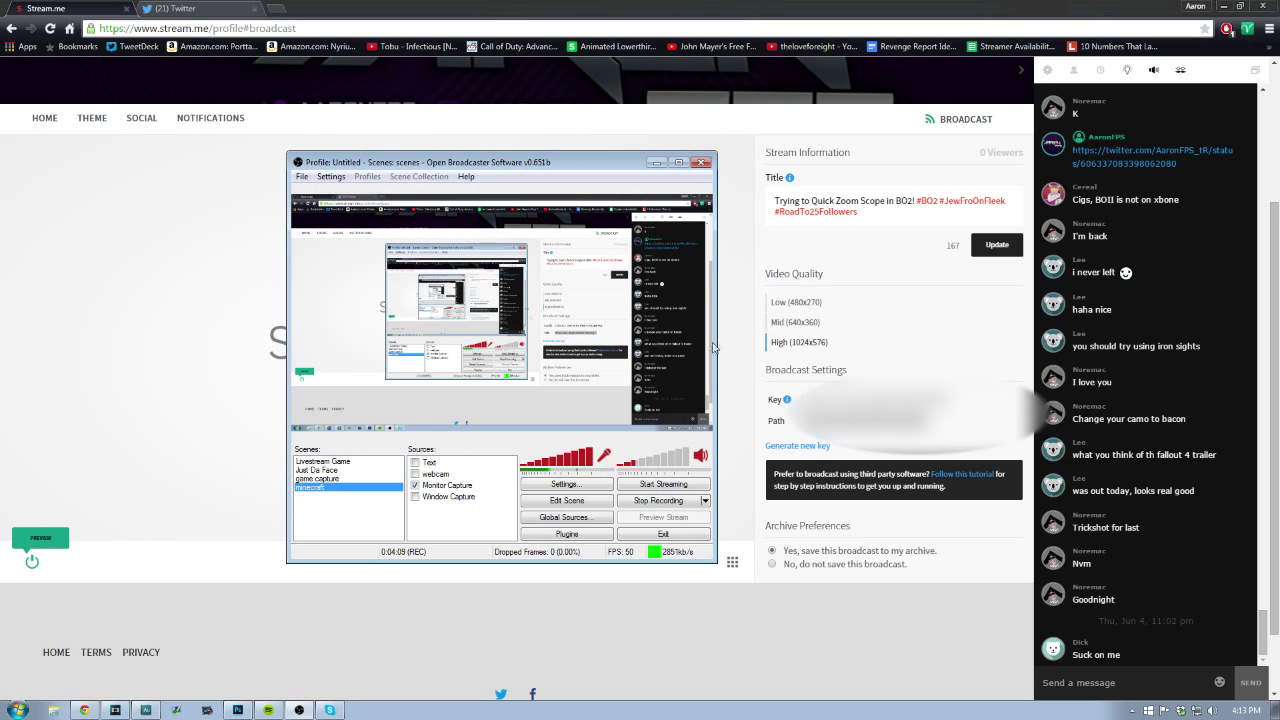
Minimize Chrome and move the OBS main window back to the centre of the desktop.
left_click(1224, 6)
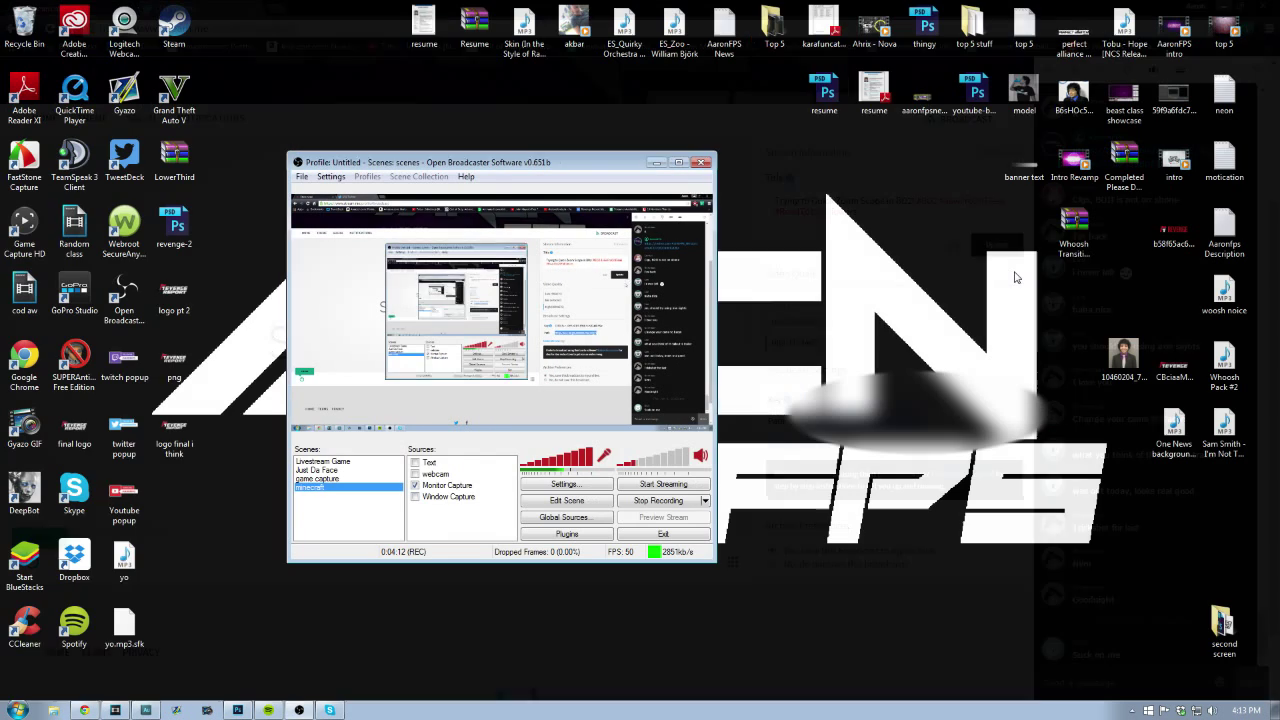
left_click_drag(572, 163, 765, 158)
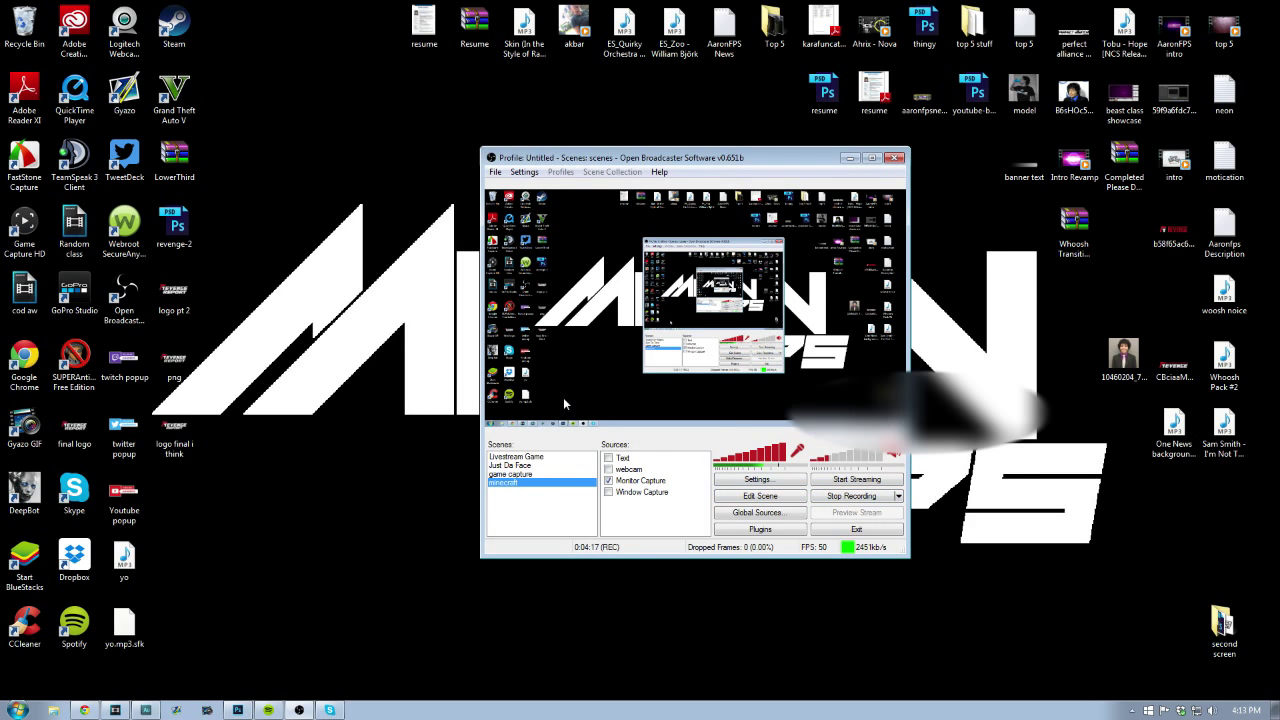
left_click(84, 710)
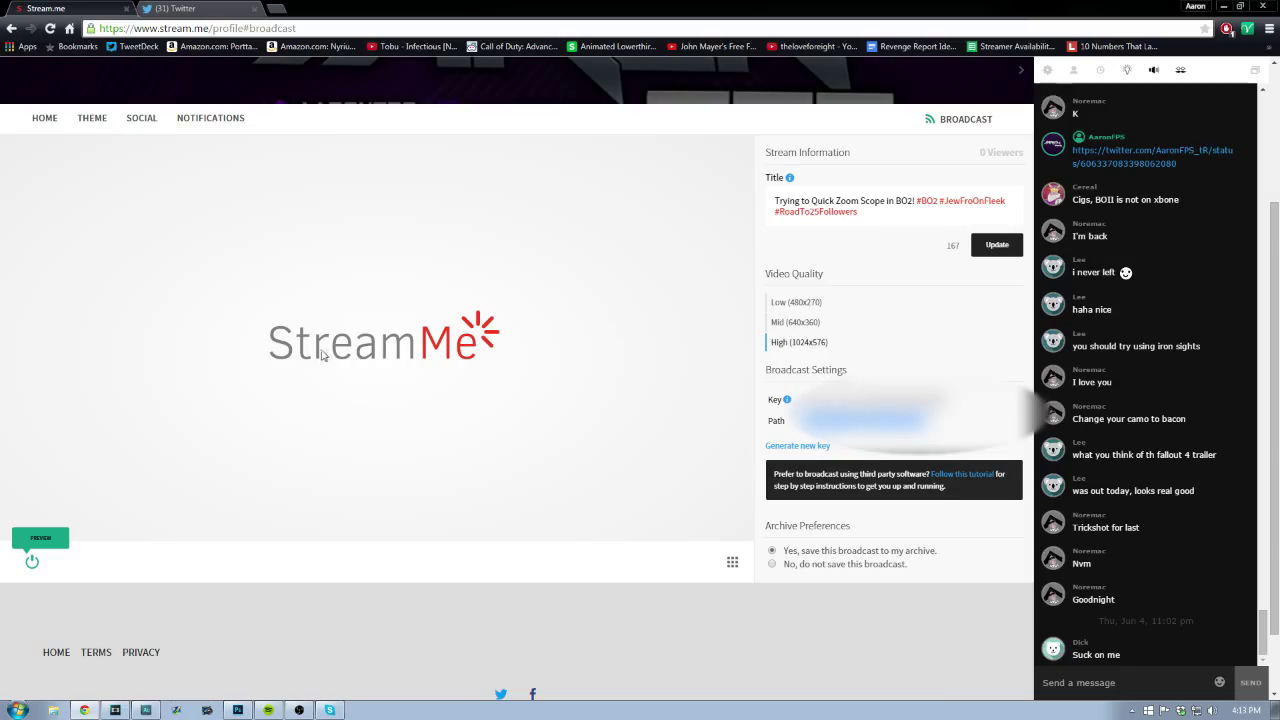
left_click(1224, 6)
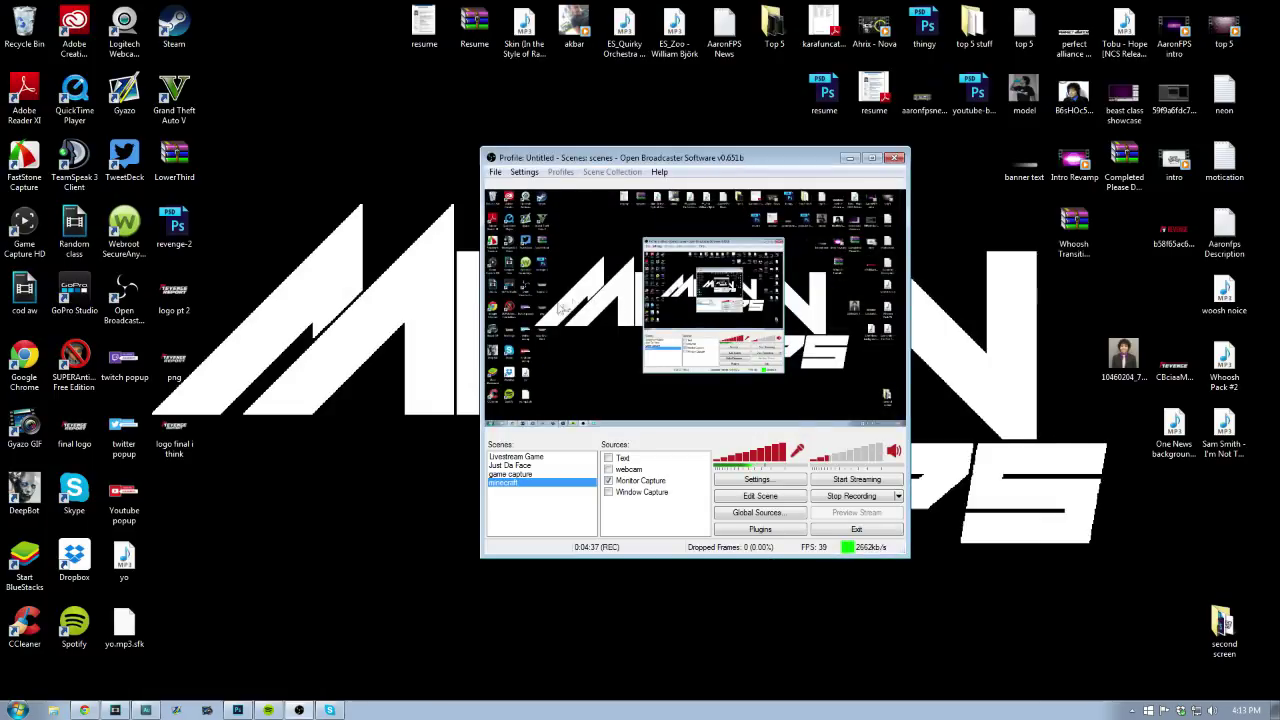